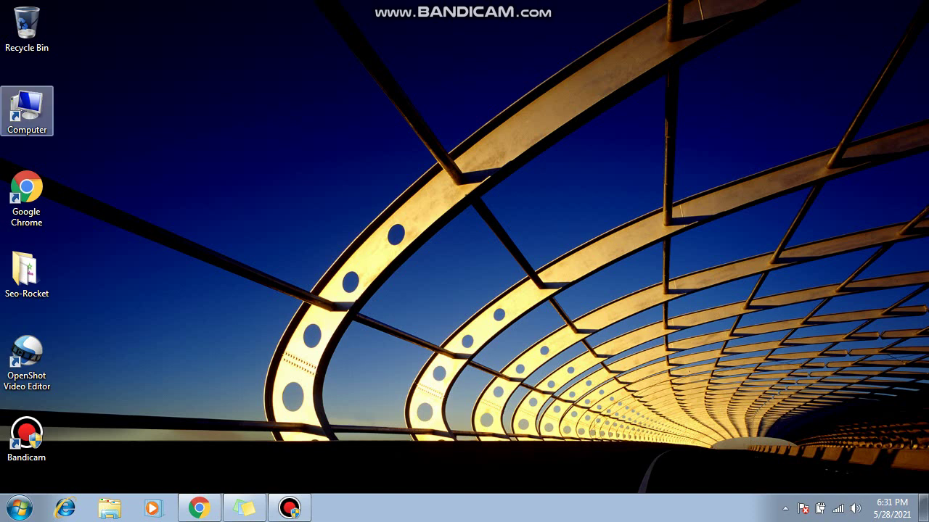
# Step: Run the audacity-win-3.0.2 installer from the Downloads folder and accept the security warning
pyautogui.doubleClick(43, 132)
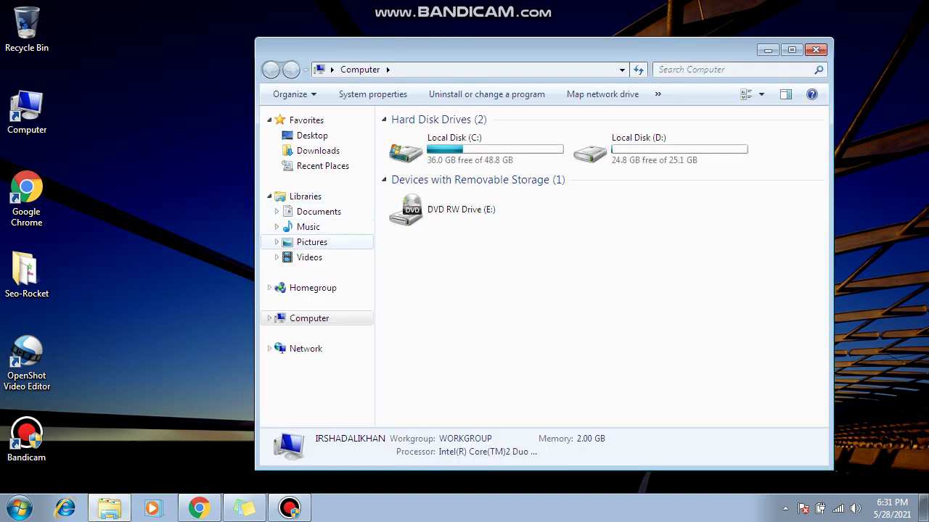
pyautogui.click(318, 211)
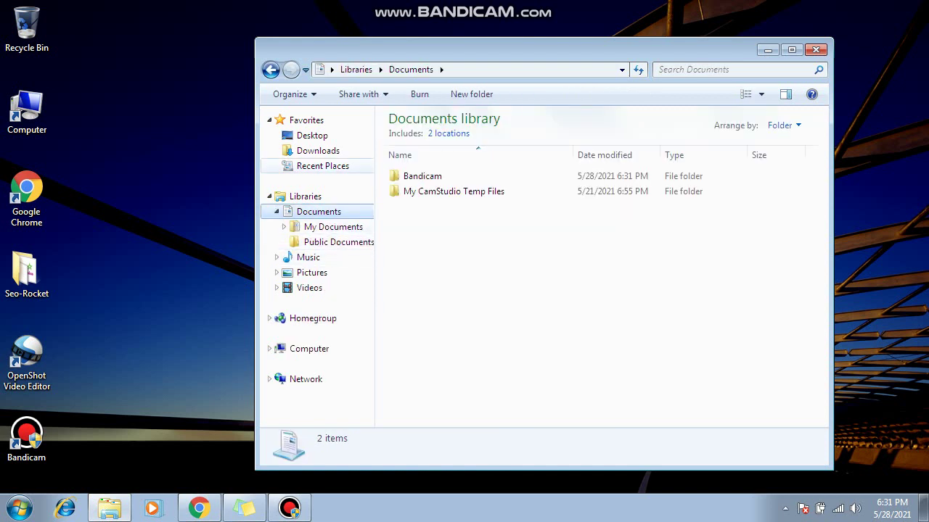
pyautogui.click(318, 150)
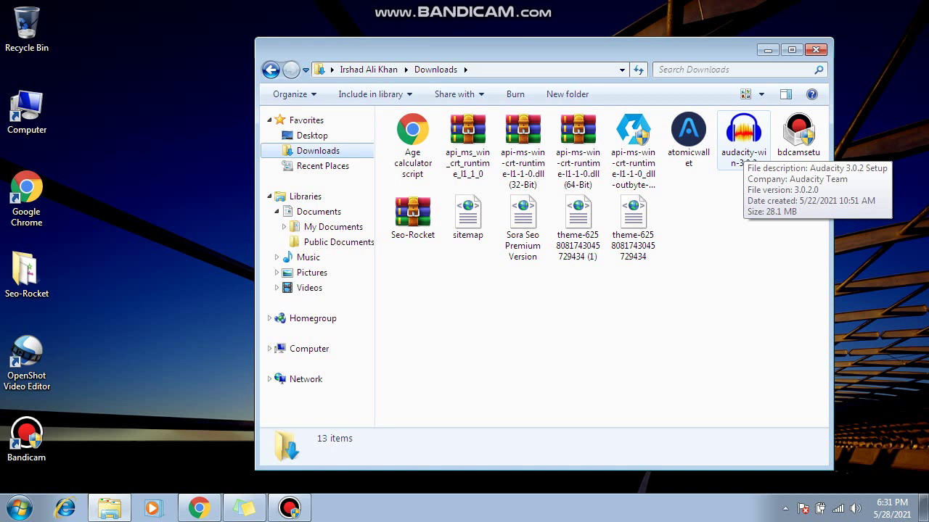
pyautogui.click(744, 135)
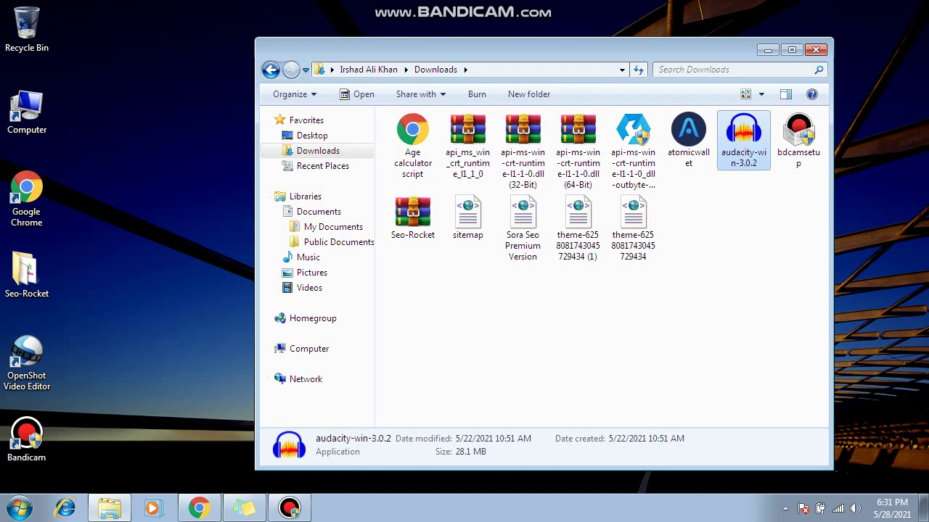
pyautogui.press('Return')
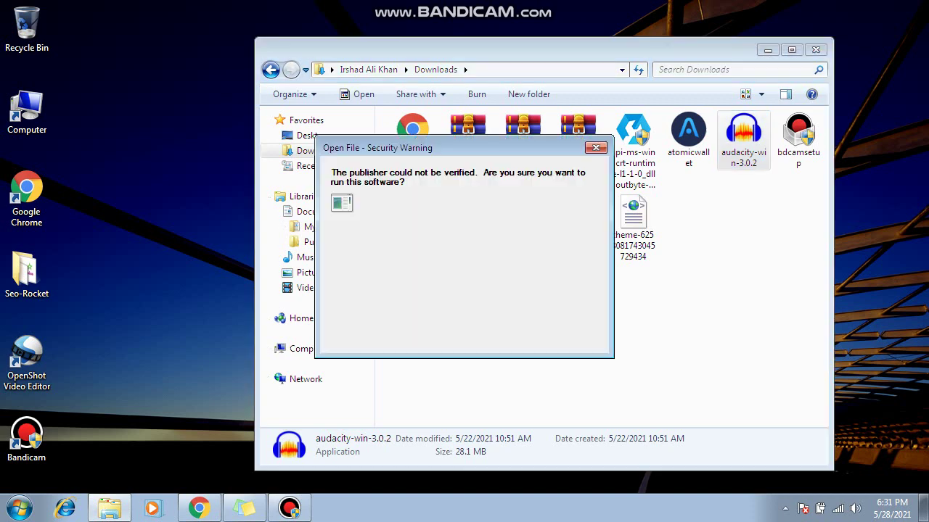
pyautogui.press('Return')
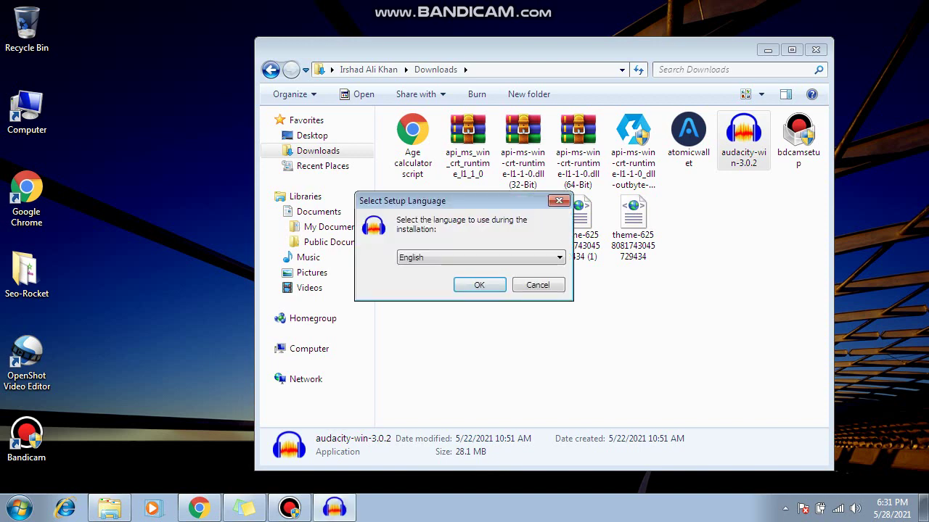
# Step: Install Audacity 3.0.2 in English to C:\Program Files\Audacity with a desktop shortcut, finishing setup without launching the program
pyautogui.press('Return')
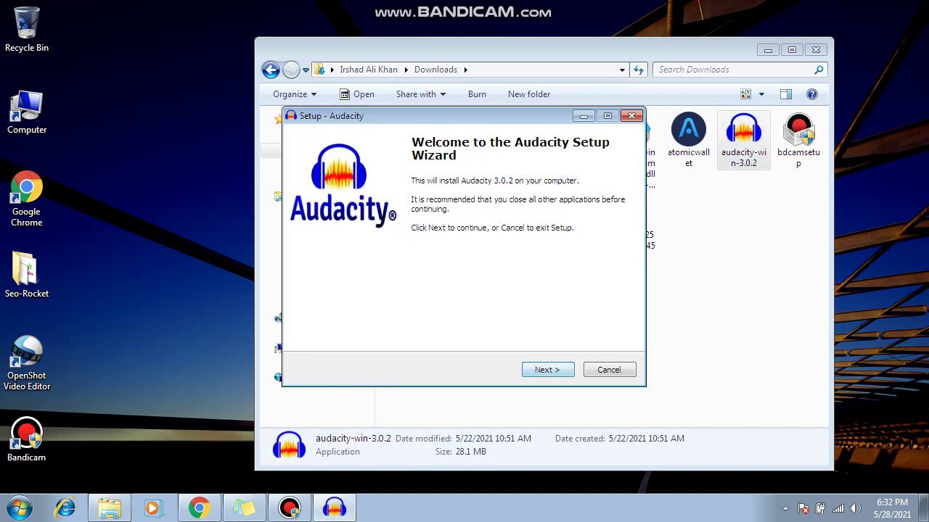
pyautogui.press('Return')
pyautogui.press('Return')
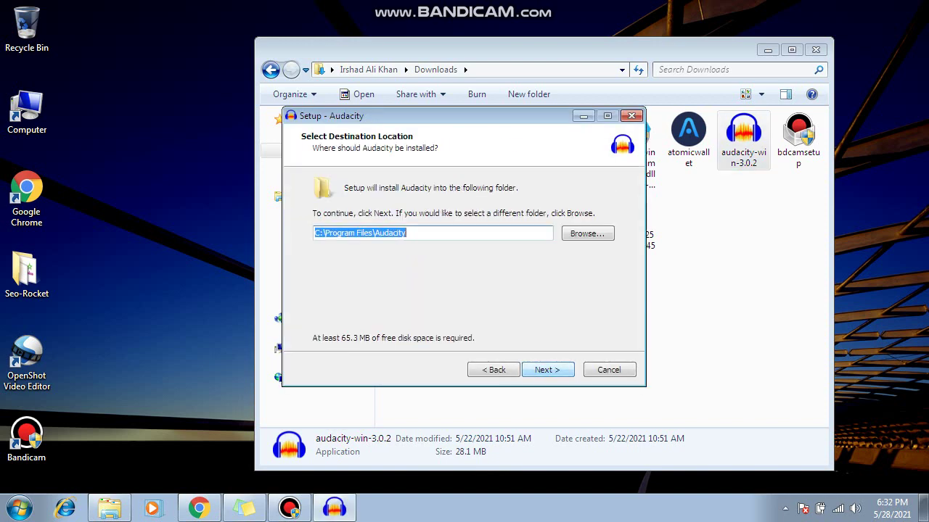
pyautogui.press('Return')
pyautogui.press('Return')
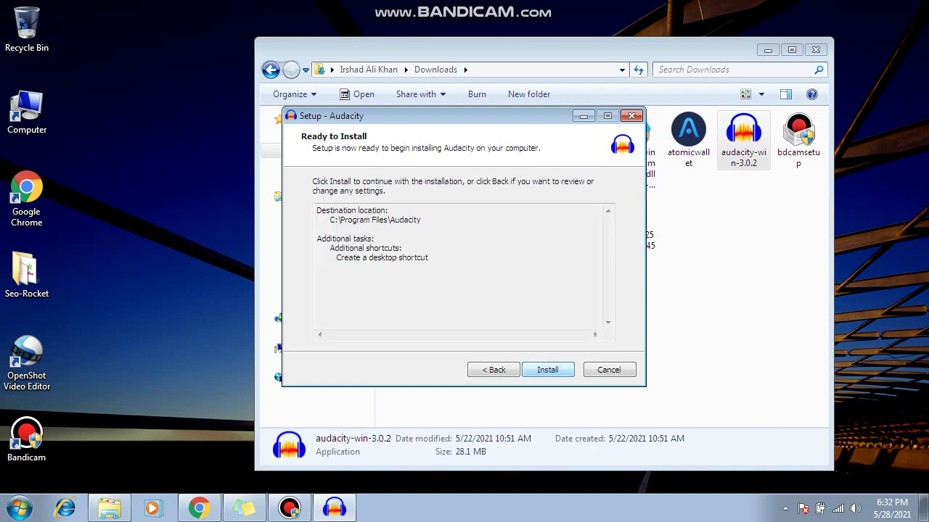
pyautogui.press('Return')
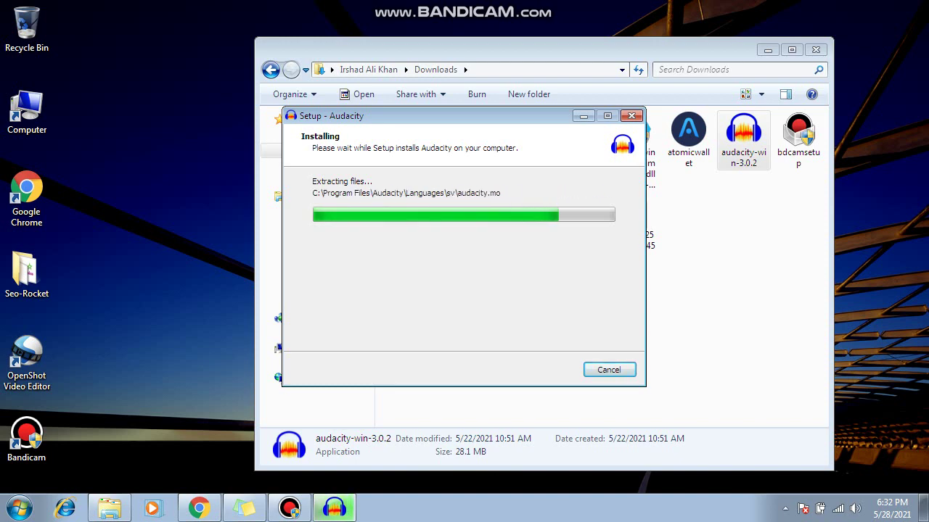
pyautogui.press('Return')
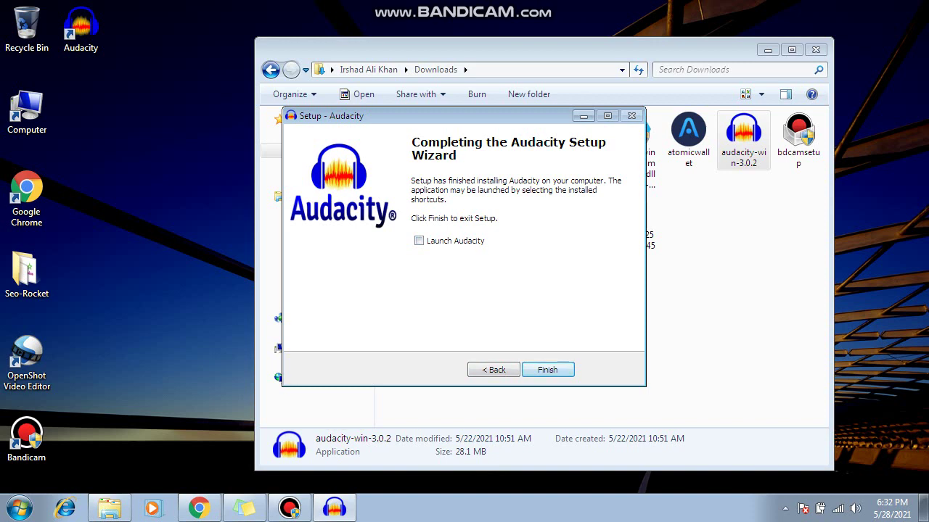
pyautogui.press('Return')
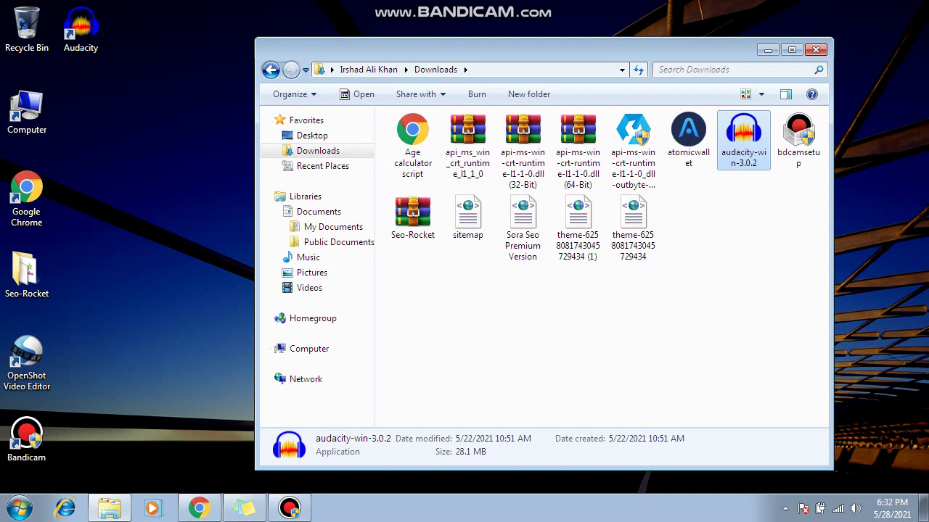
# Step: Try to launch Audacity from its desktop shortcut and dismiss the error dialog
pyautogui.doubleClick(81, 29)
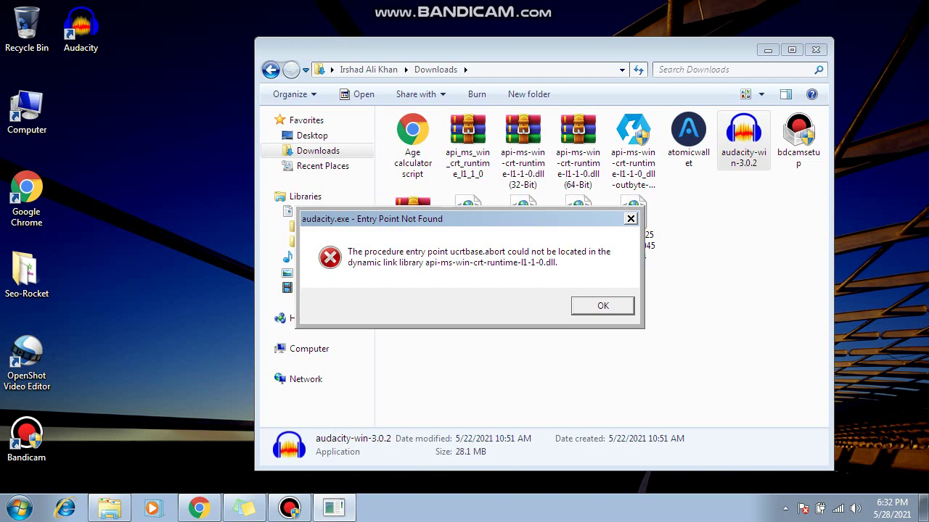
pyautogui.click(630, 219)
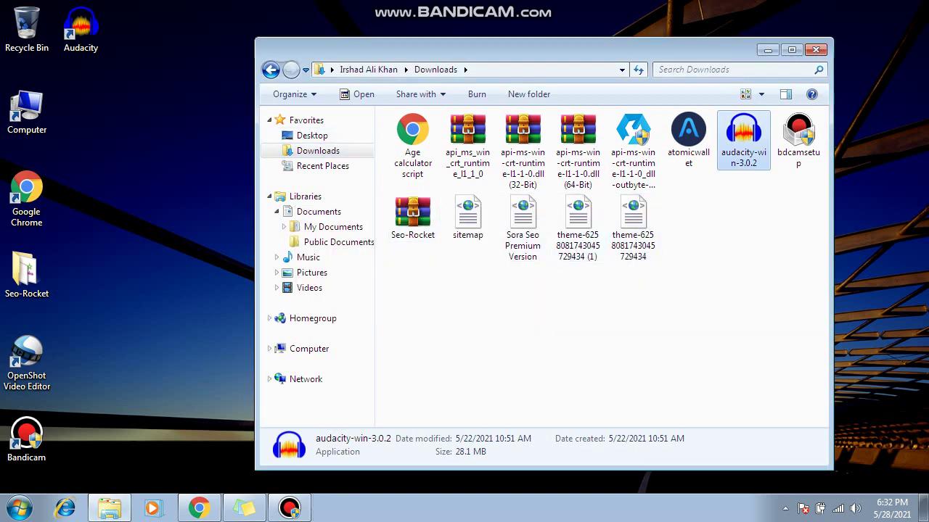
# Step: Open the Audacity installation folder through the file location in the desktop shortcut's properties
pyautogui.rightClick(94, 29)
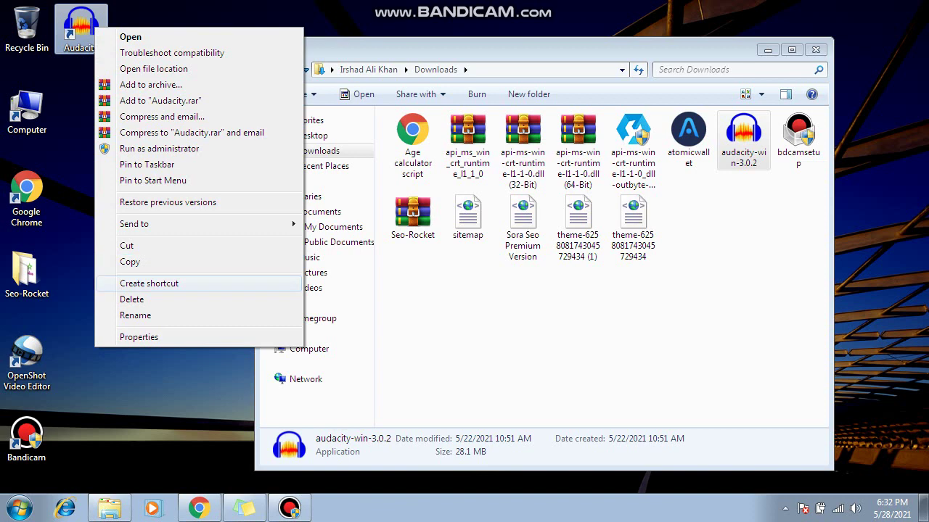
pyautogui.click(139, 337)
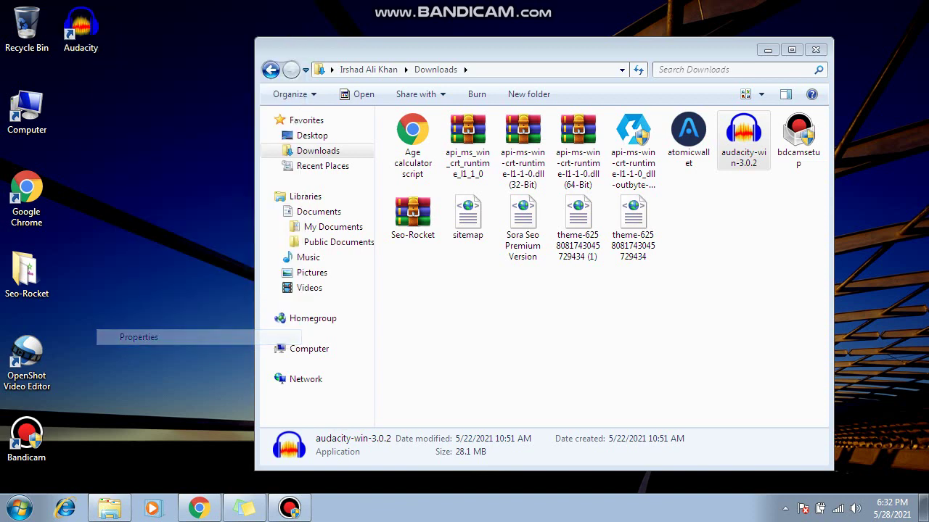
pyautogui.click(160, 291)
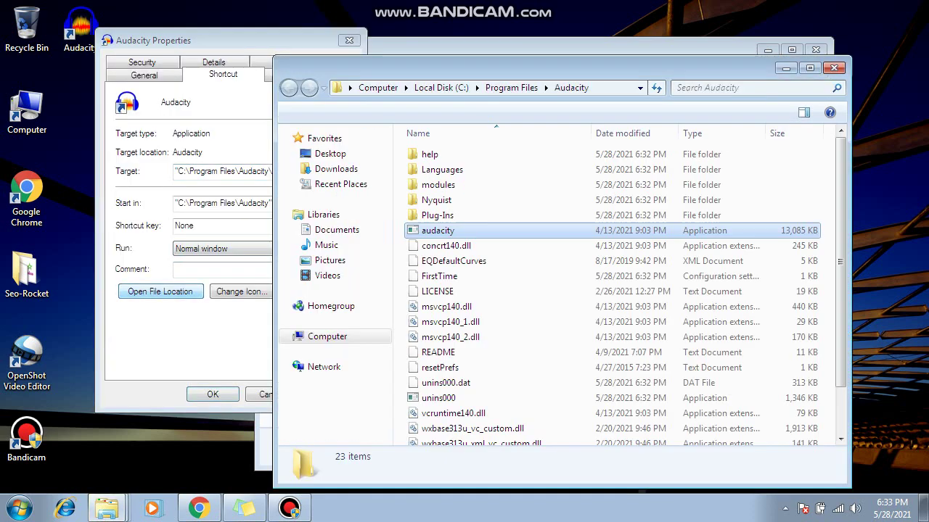
# Step: Uninstall Audacity with unins000, confirming complete removal, and close the program folder and shortcut properties windows
pyautogui.click(438, 398)
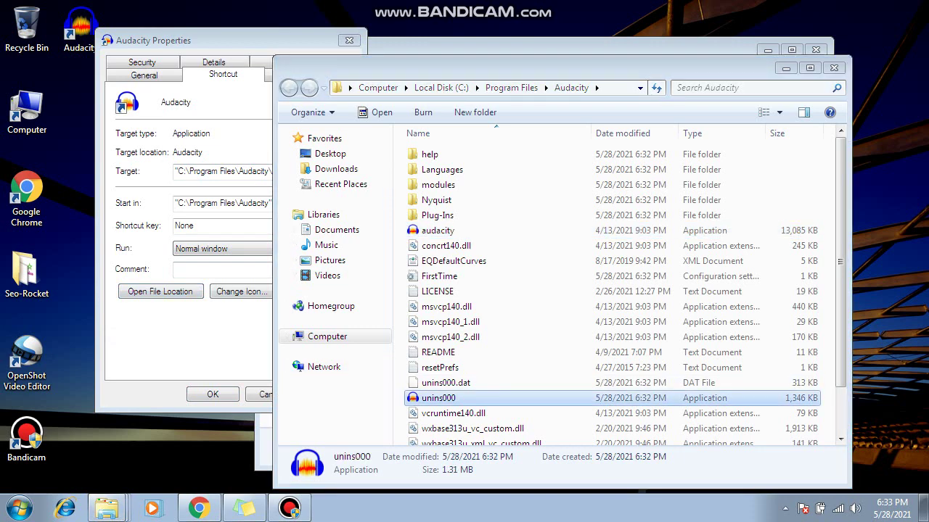
pyautogui.press('Return')
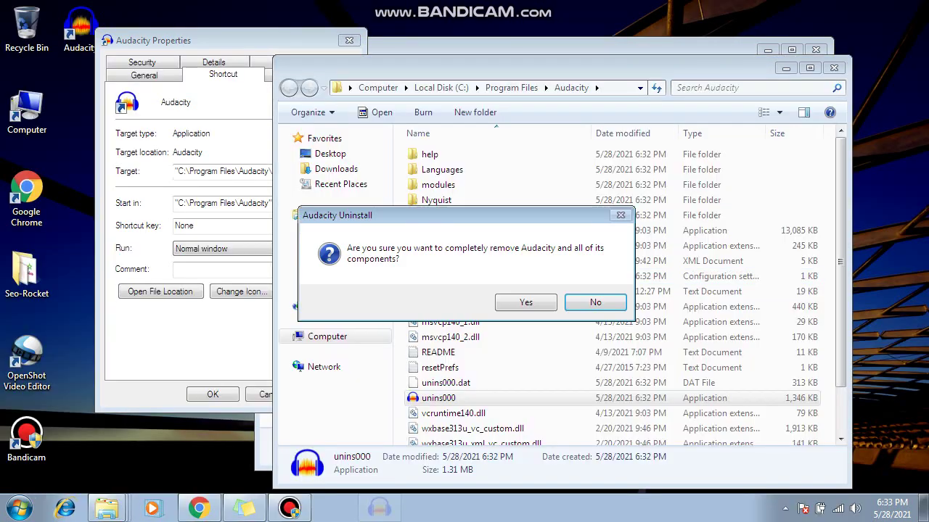
pyautogui.press('Return')
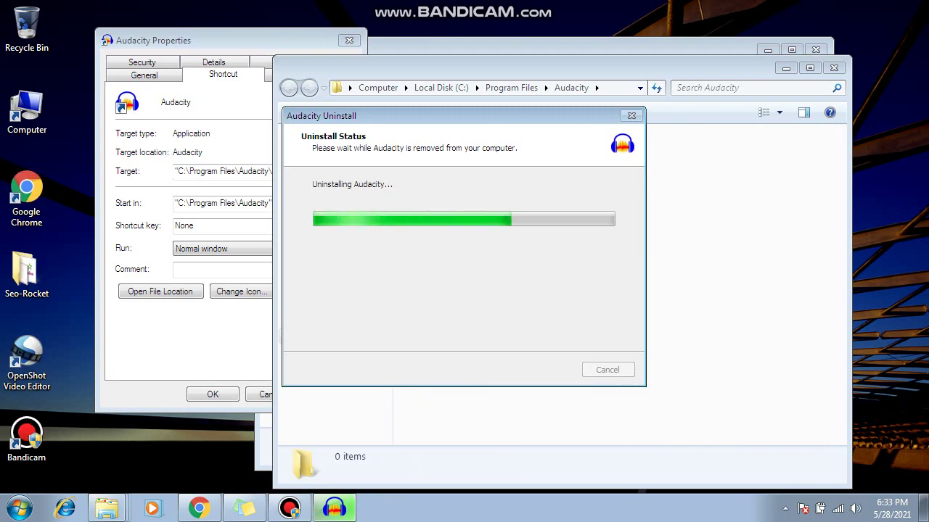
pyautogui.press('Return')
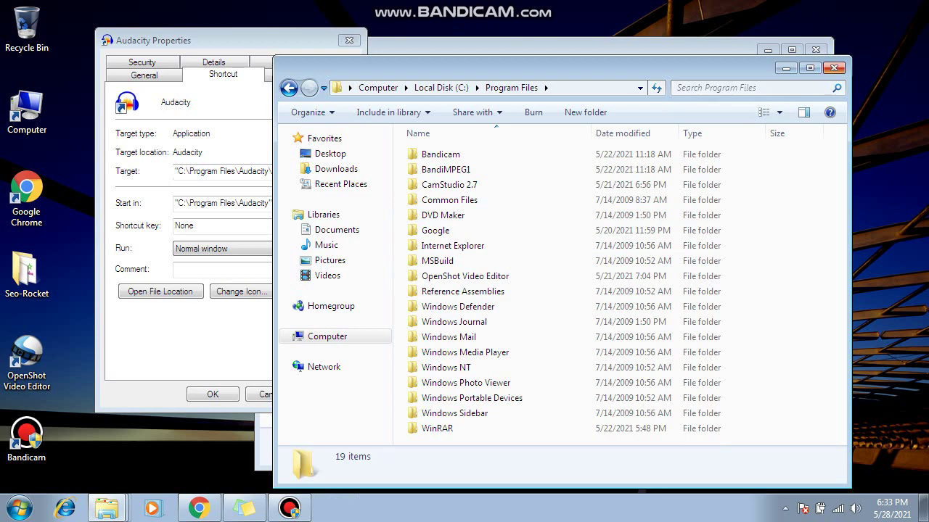
pyautogui.click(834, 67)
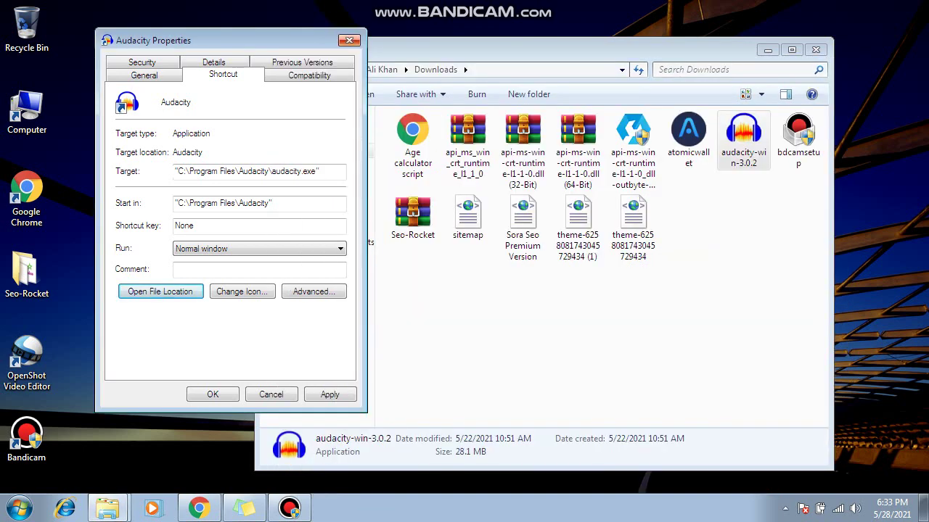
pyautogui.click(348, 40)
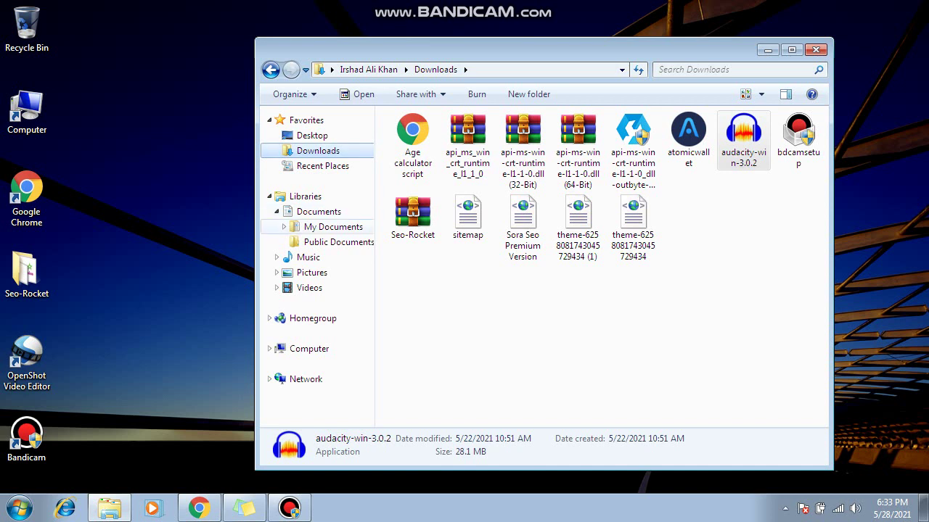
# Step: Open the "audacity DLL error fixed" archive on Local Disk (D:), start the Audacity installer inside it, and put the archive window away
pyautogui.click(319, 211)
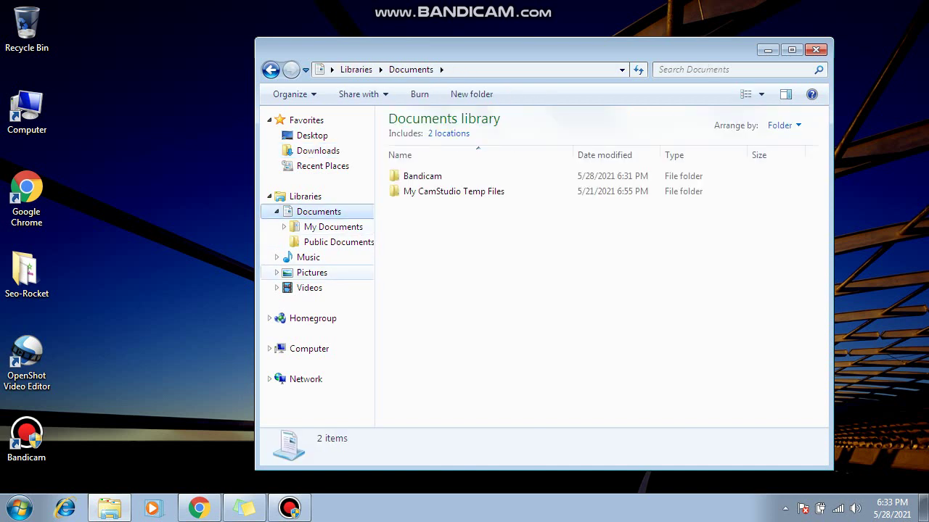
pyautogui.click(309, 349)
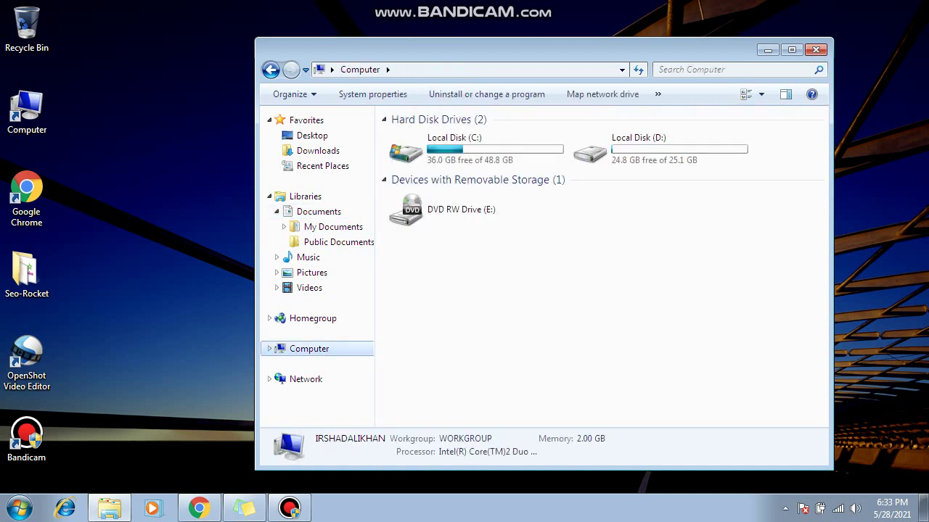
pyautogui.click(638, 149)
pyautogui.doubleClick(639, 149)
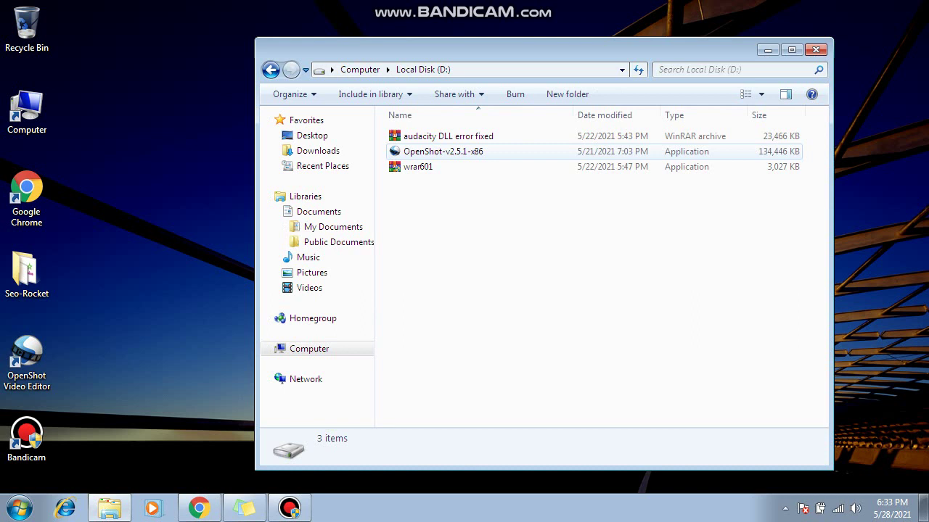
pyautogui.click(465, 137)
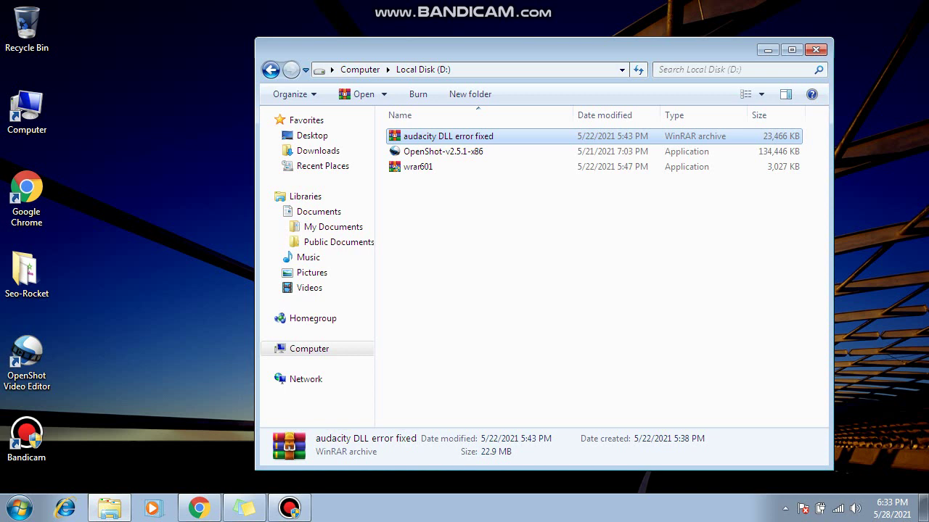
pyautogui.press('Return')
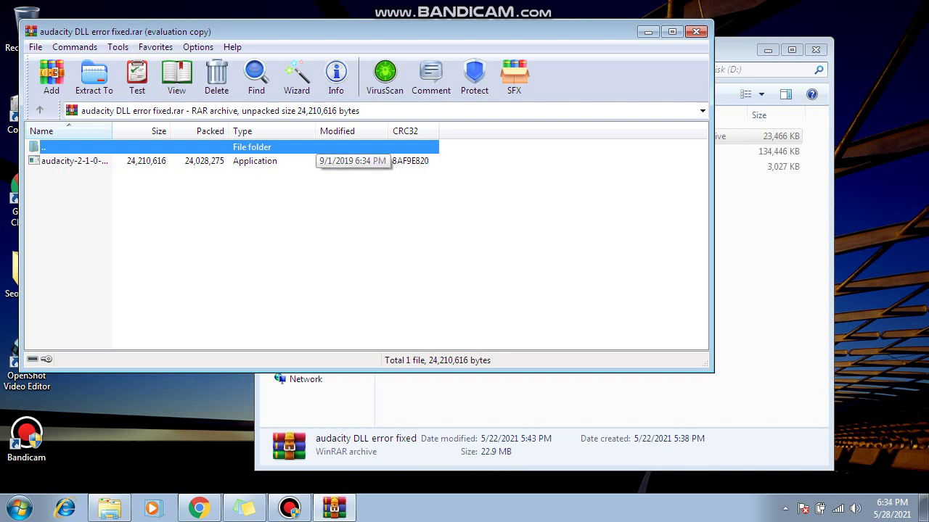
pyautogui.doubleClick(341, 160)
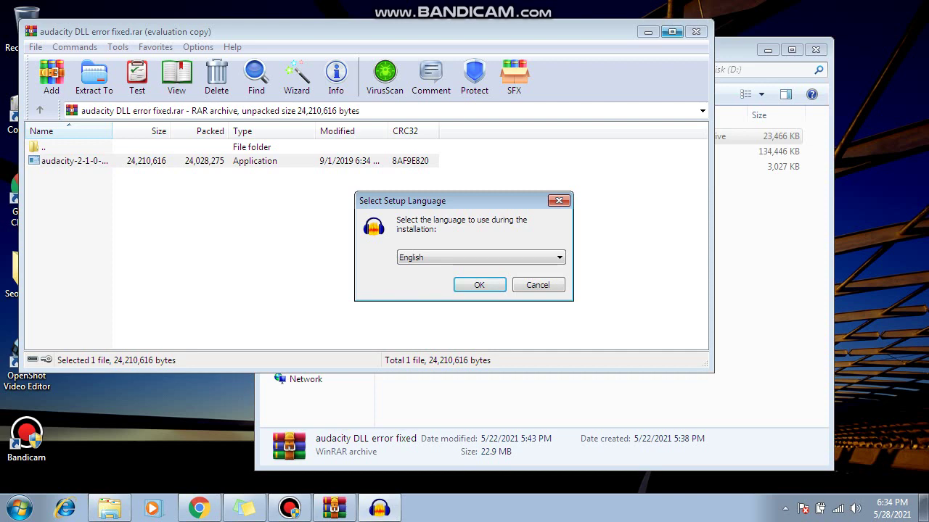
pyautogui.click(696, 31)
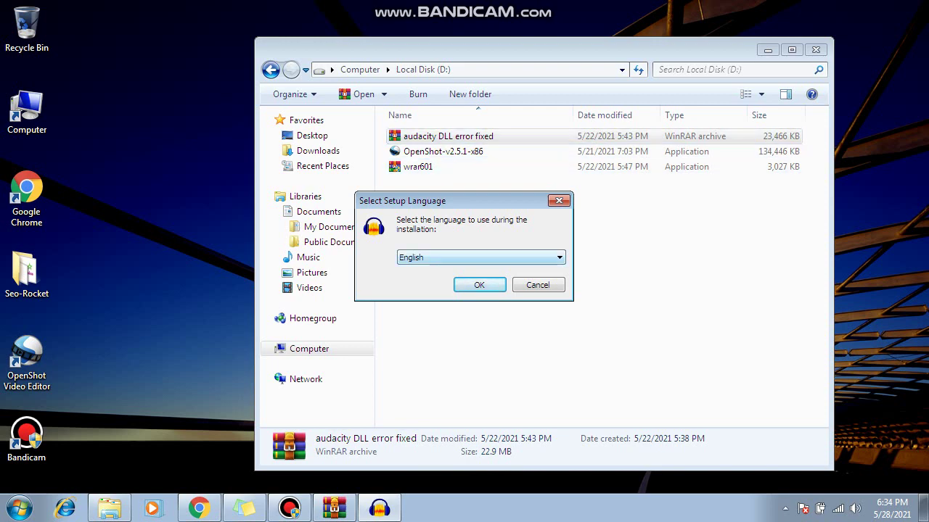
# Step: Install Audacity 2.1.0 in English to C:\Program Files\Audacity with a desktop icon, turning off Launch Audacity before finishing
pyautogui.press('Return')
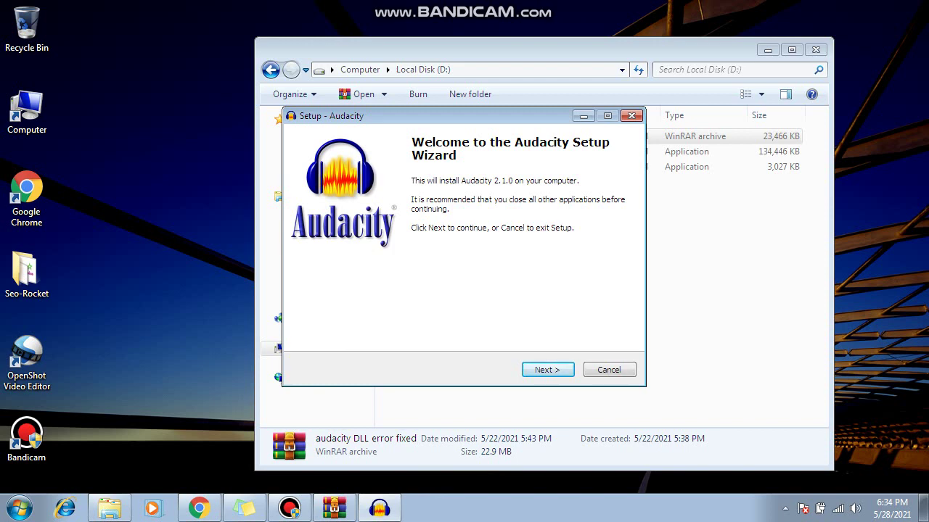
pyautogui.press('Return')
pyautogui.press('Return')
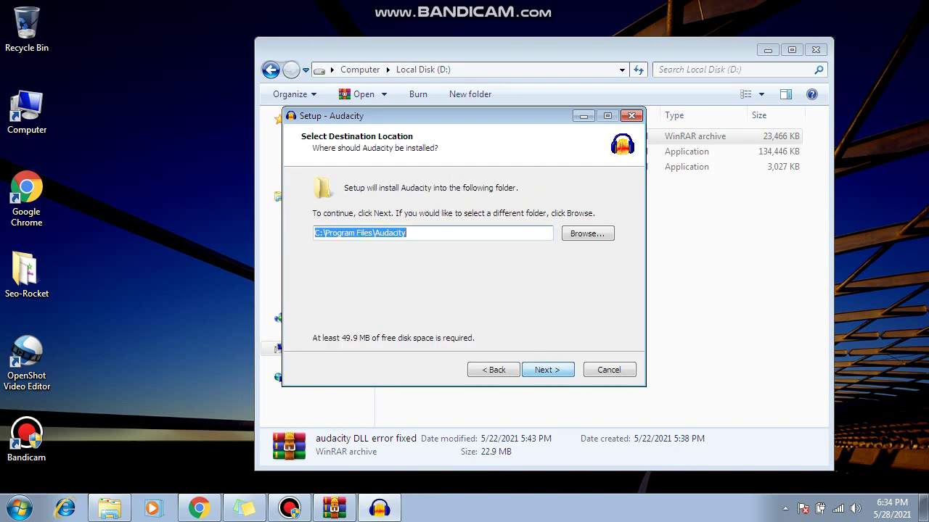
pyautogui.press('Return')
pyautogui.press('Return')
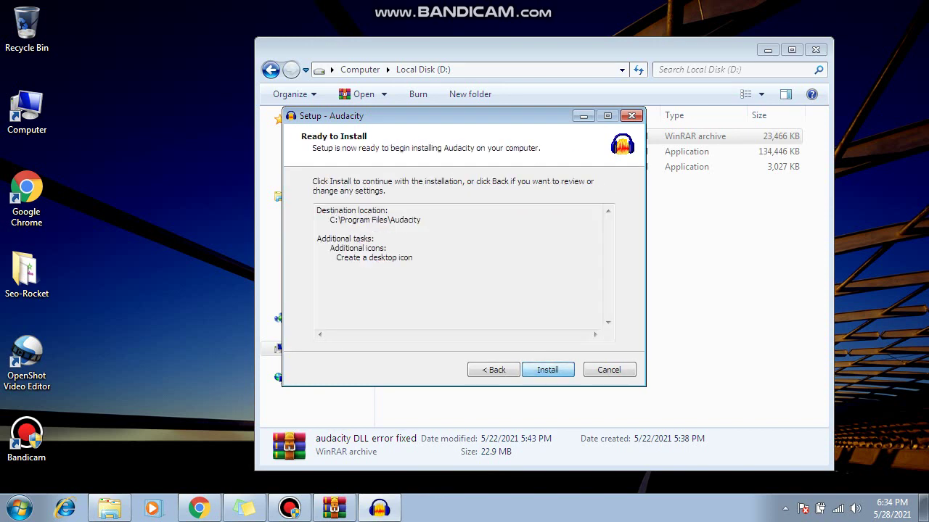
pyautogui.press('Return')
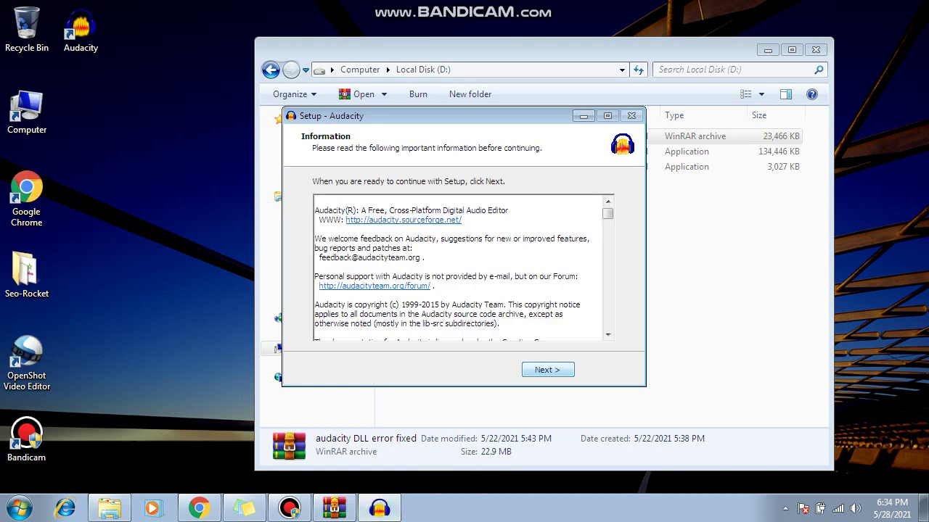
pyautogui.press('Return')
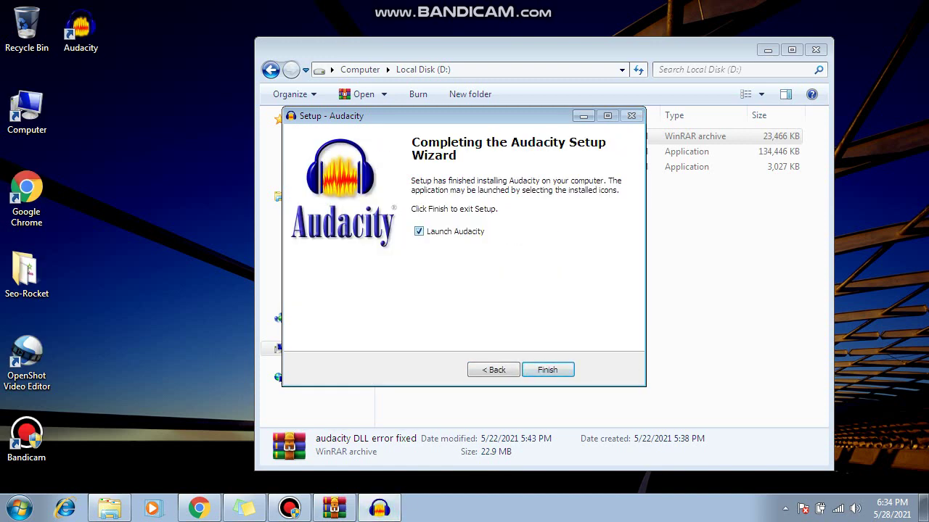
pyautogui.click(418, 231)
pyautogui.press('Return')
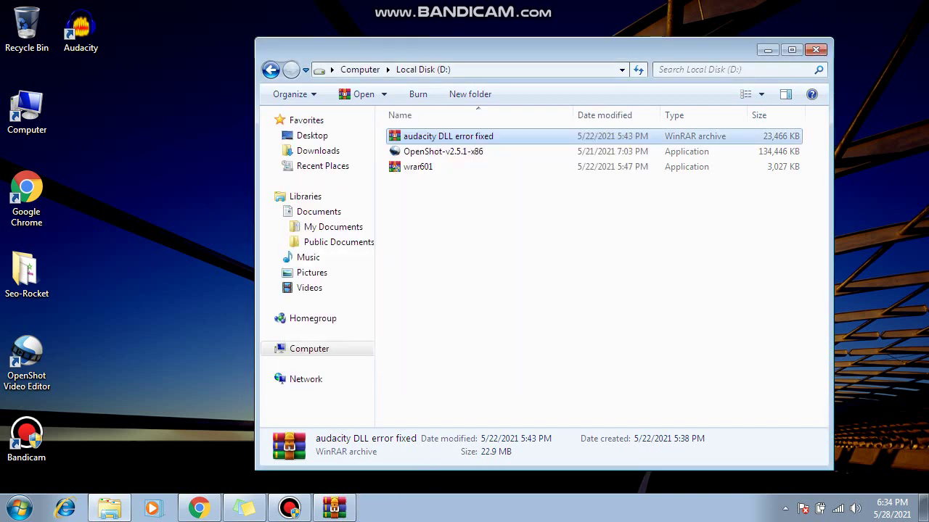
# Step: Launch Audacity from its desktop shortcut to check that it starts, dismiss the welcome dialog, and close the program
pyautogui.click(81, 29)
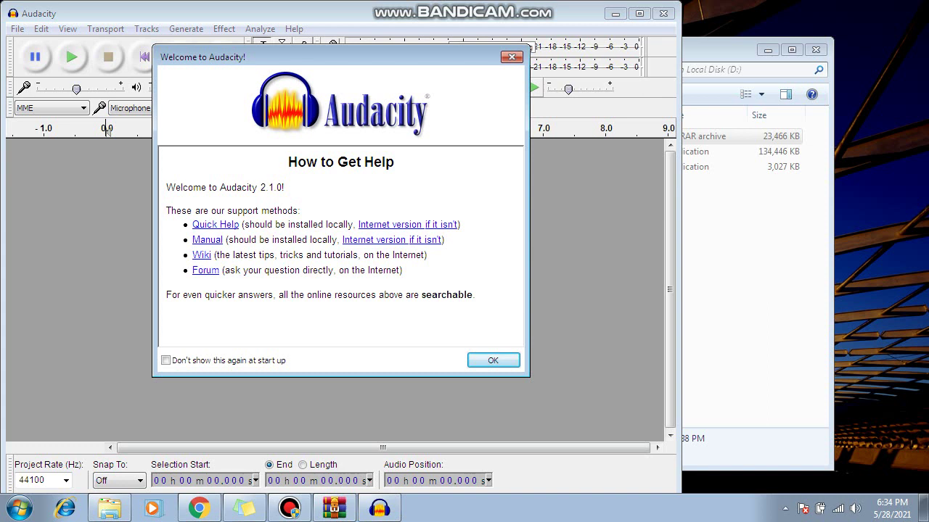
pyautogui.click(511, 56)
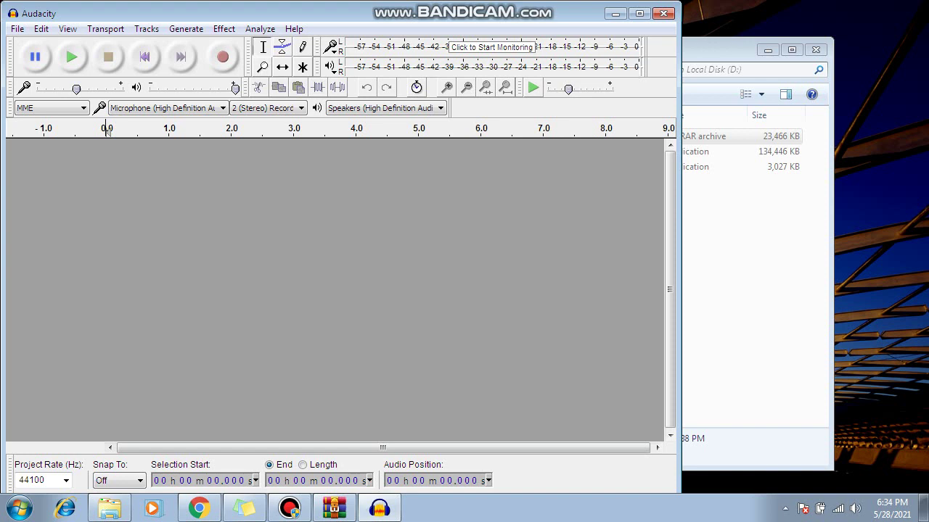
pyautogui.click(663, 13)
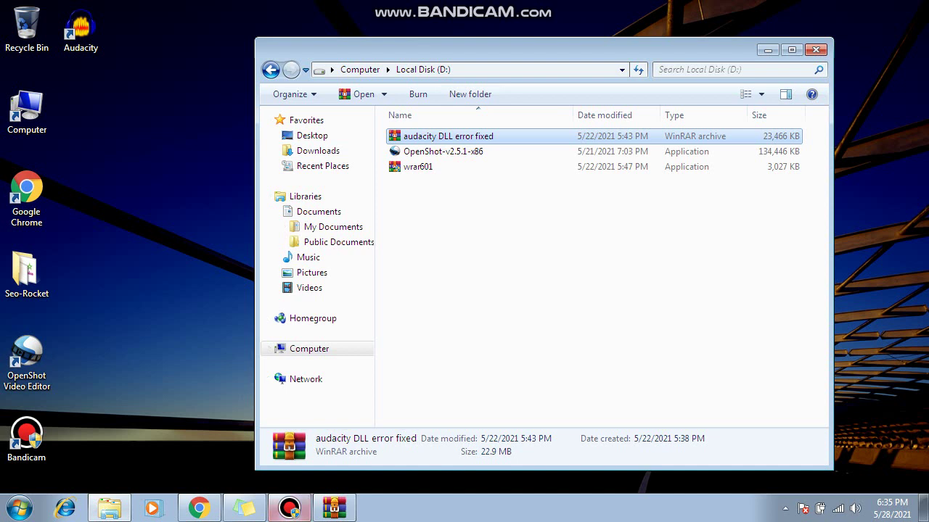
pyautogui.click(290, 508)
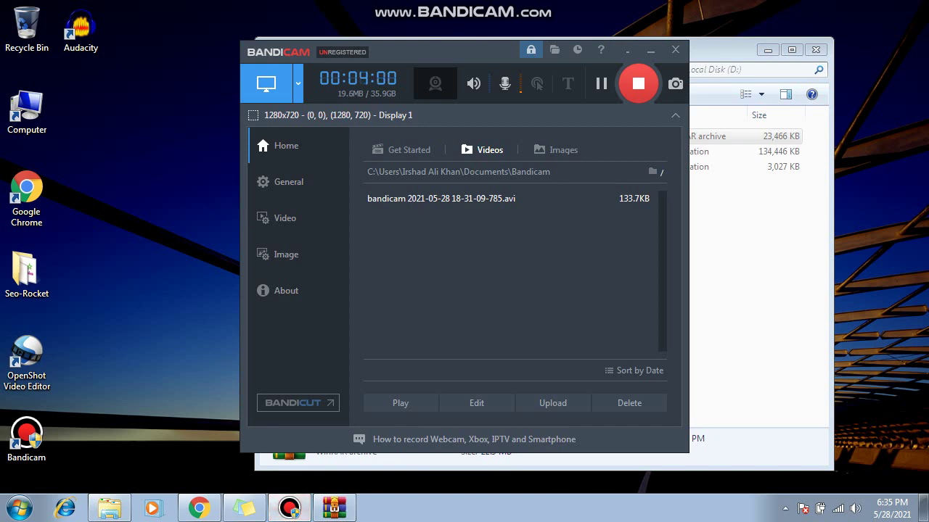